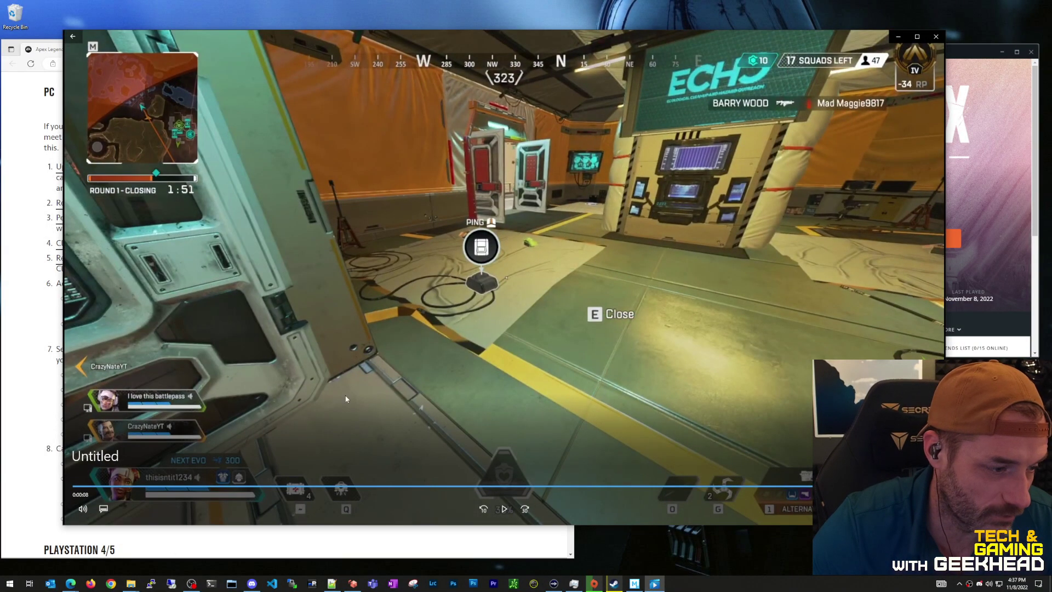
- Seek the Apex Legends gameplay clip, play it, then pause it with Space
{"action": "left_click", "coordinate": [100, 485]}
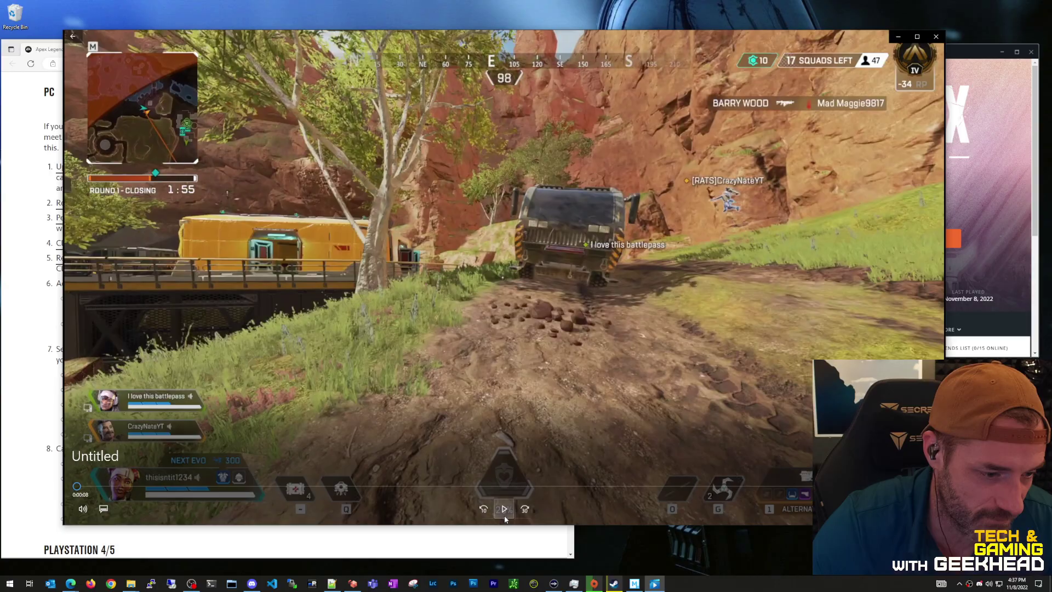
{"action": "left_click", "coordinate": [504, 511]}
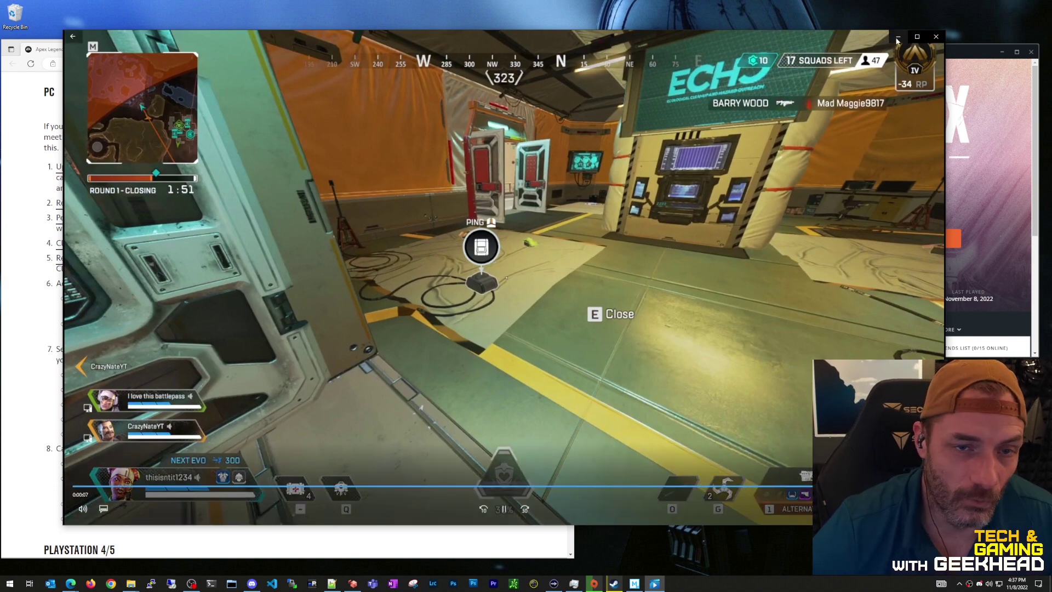
{"action": "key", "text": "space"}
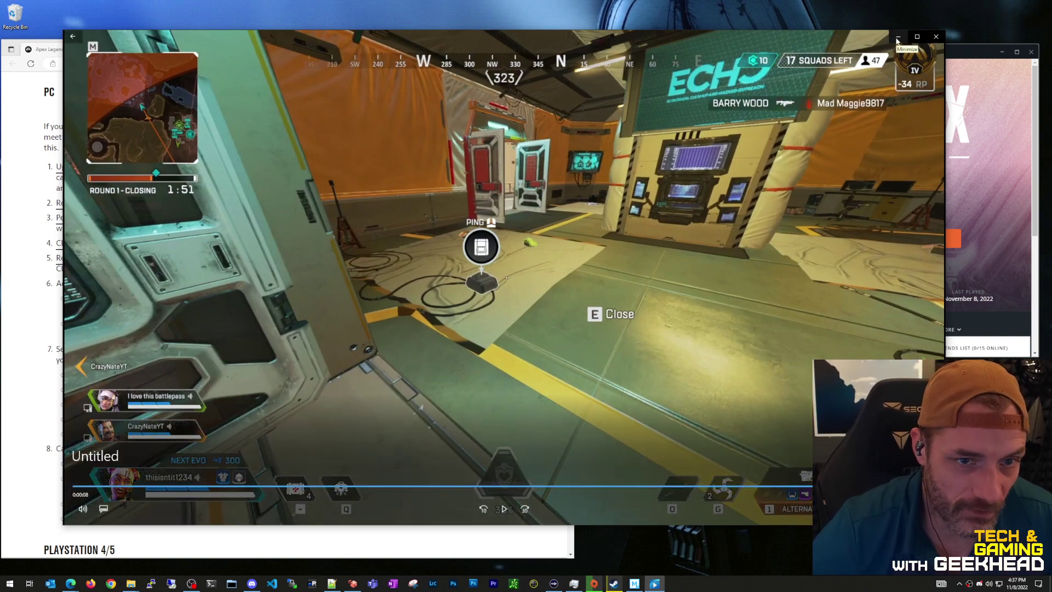
- Minimize the video player to reveal the EA Help PC crash-fix article in Edge
{"action": "left_click", "coordinate": [897, 39]}
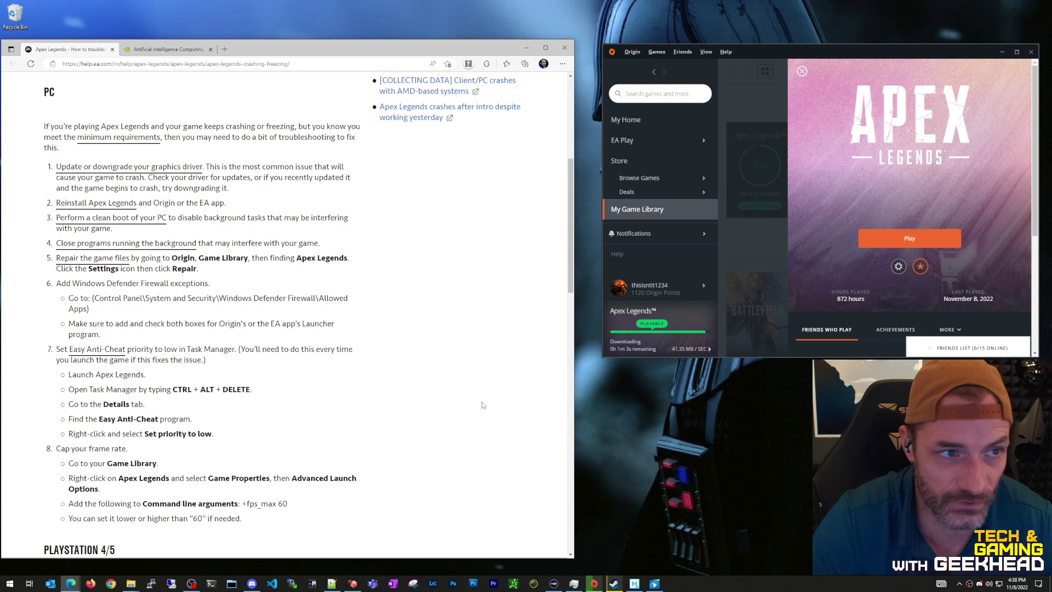
- Confirm on NVIDIA's Drivers page that Game Ready Driver 526.47 dates 2022.10.27, then return to EA Help
{"action": "left_click", "coordinate": [163, 51]}
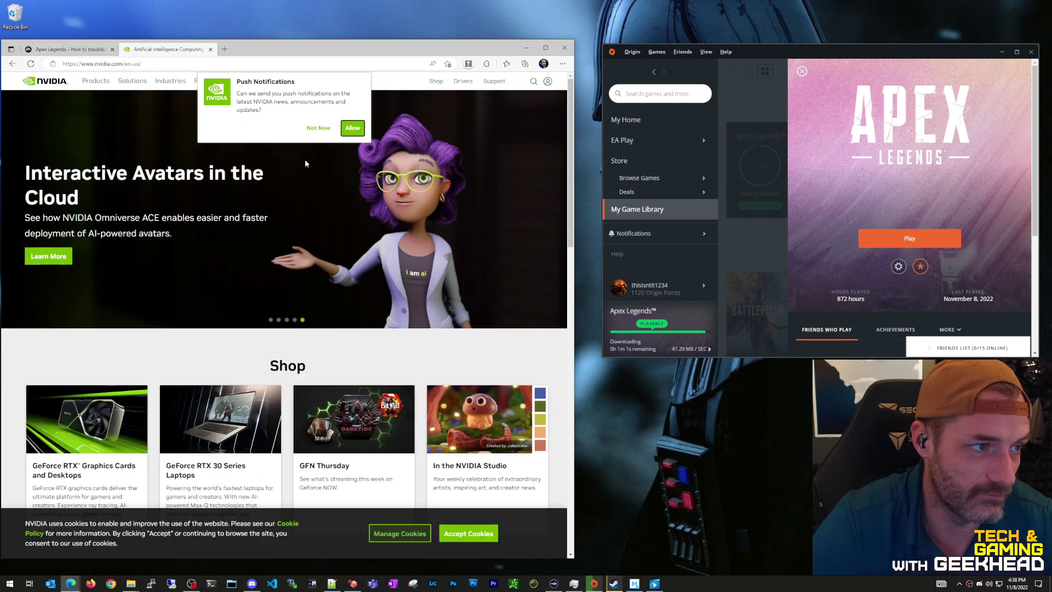
{"action": "left_click", "coordinate": [464, 83]}
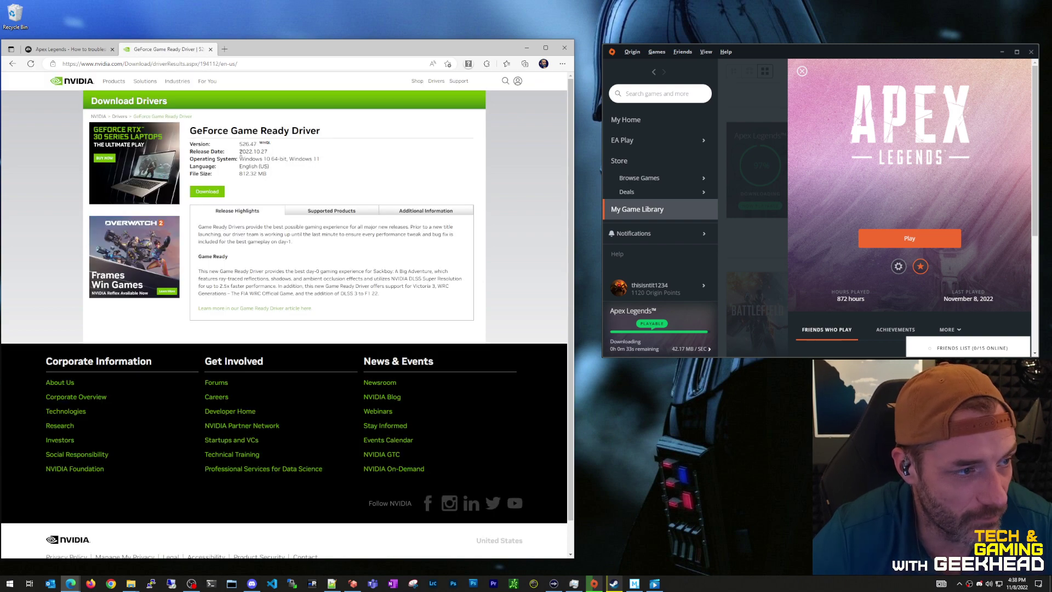
{"action": "left_click_drag", "start_coordinate": [256, 152], "coordinate": [239, 152]}
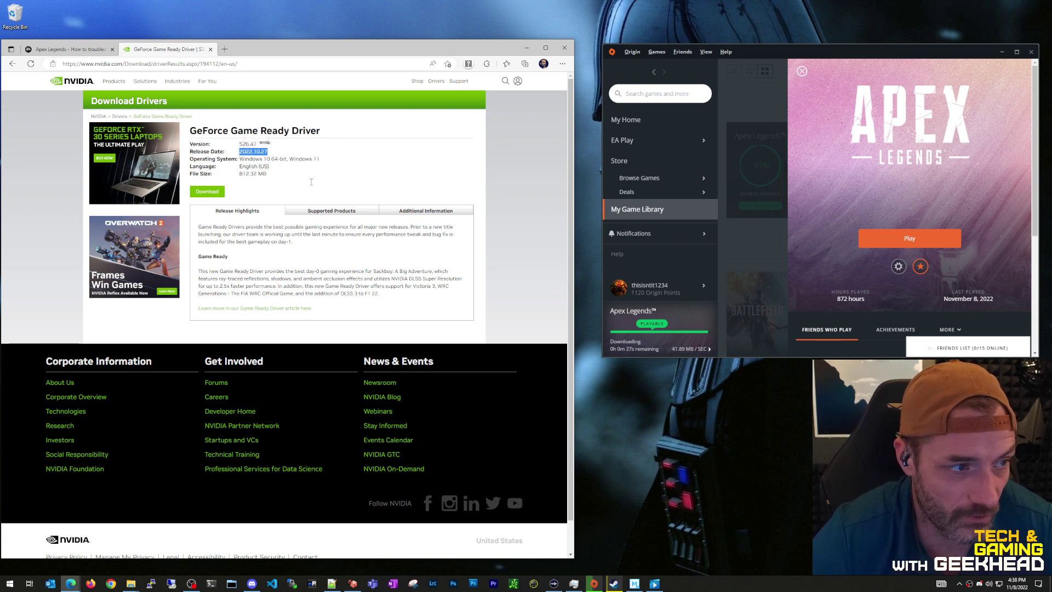
{"action": "left_click", "coordinate": [337, 186]}
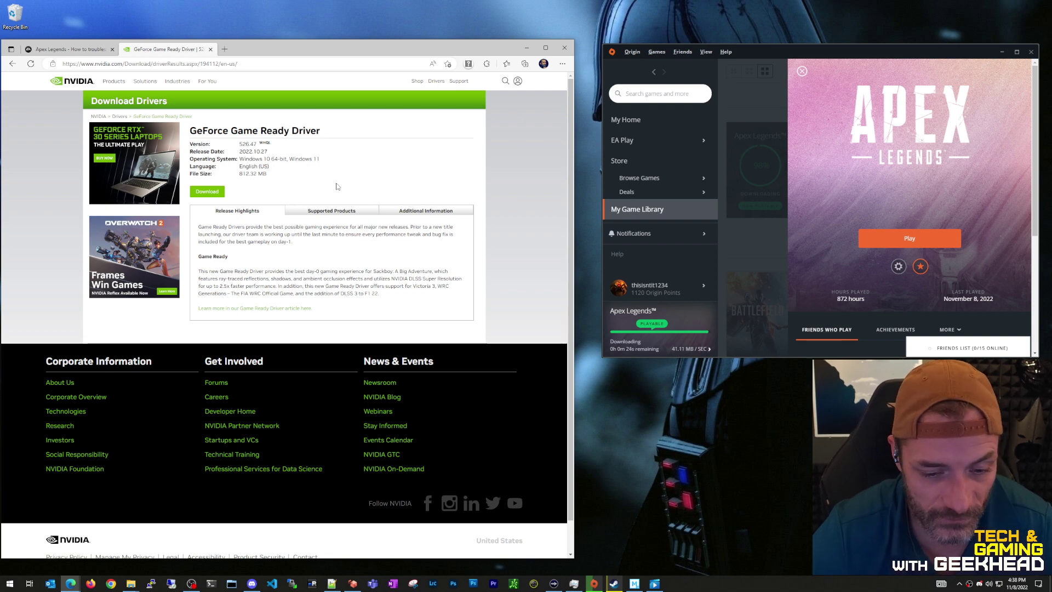
{"action": "left_click", "coordinate": [83, 50]}
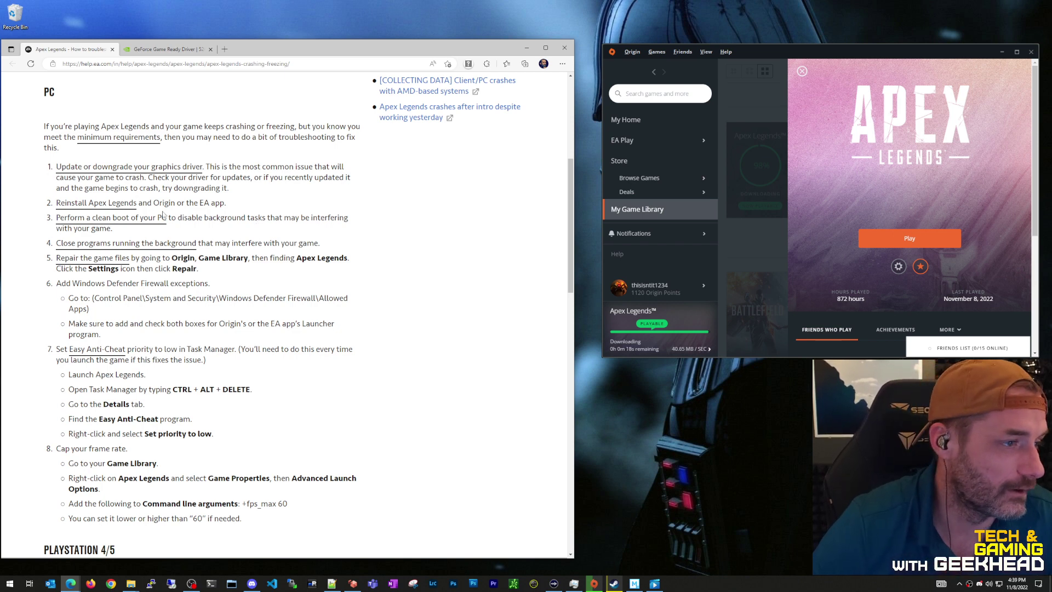
{"action": "left_click_drag", "start_coordinate": [227, 203], "coordinate": [57, 189]}
{"action": "left_click", "coordinate": [277, 209]}
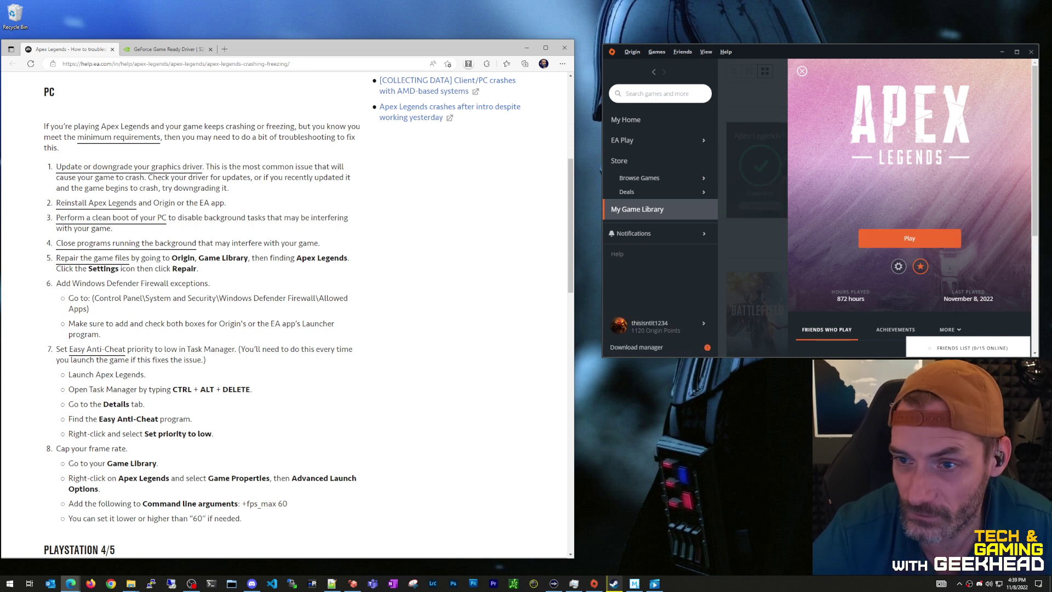
- Open the Apex Legends page from My Game Library and show its gear options menu
{"action": "left_click_drag", "start_coordinate": [768, 50], "coordinate": [760, 42]}
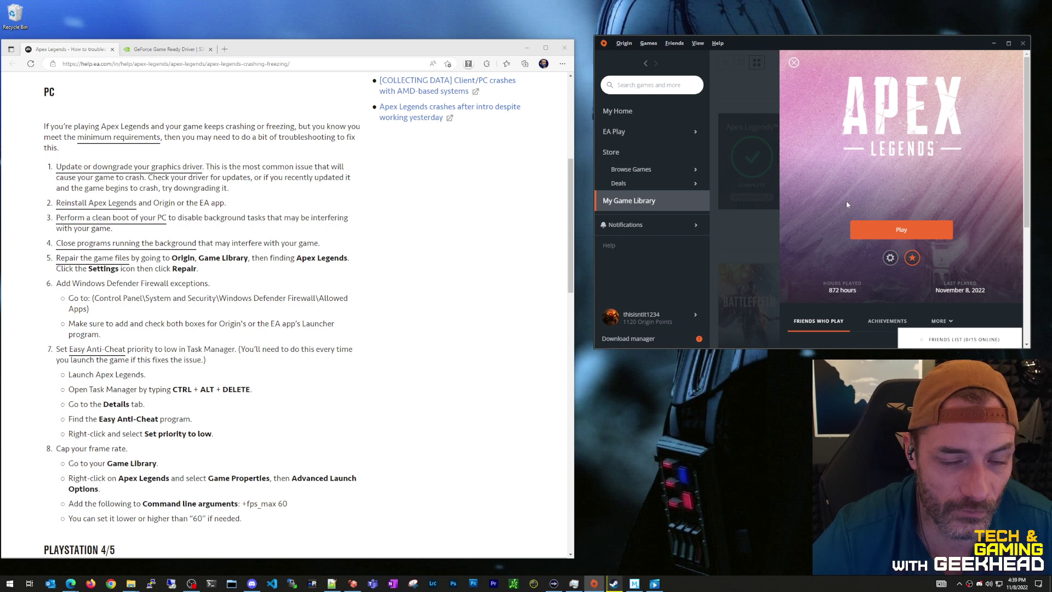
{"action": "left_click", "coordinate": [891, 258]}
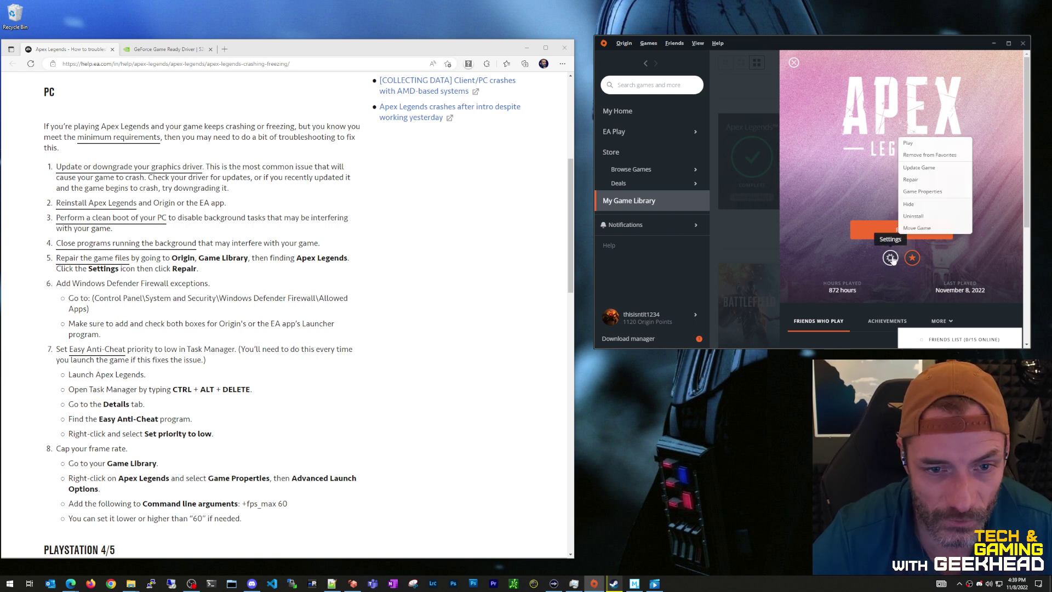
{"action": "left_click", "coordinate": [640, 207]}
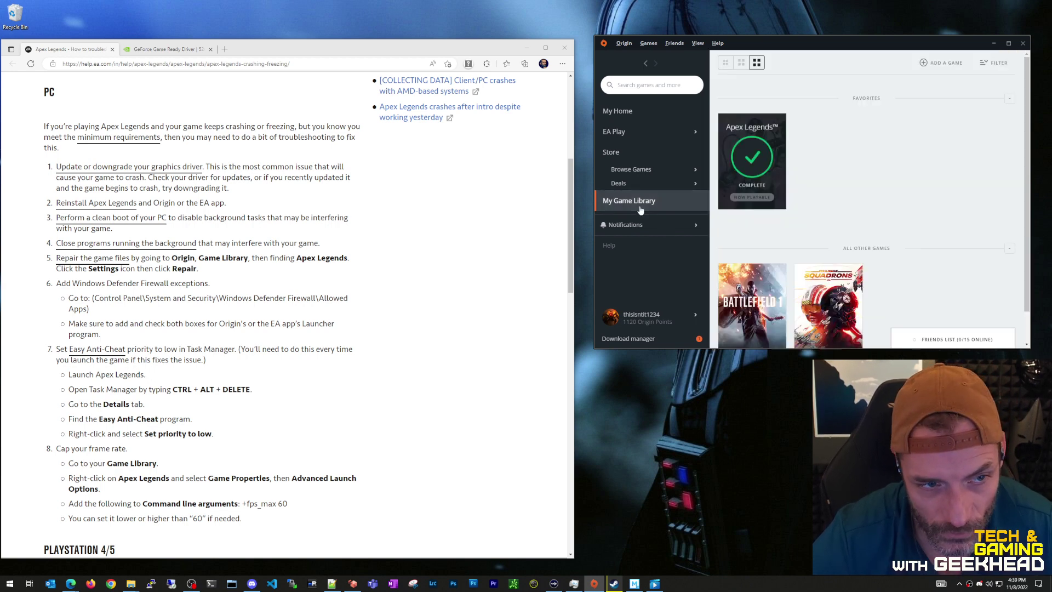
{"action": "left_click", "coordinate": [758, 158]}
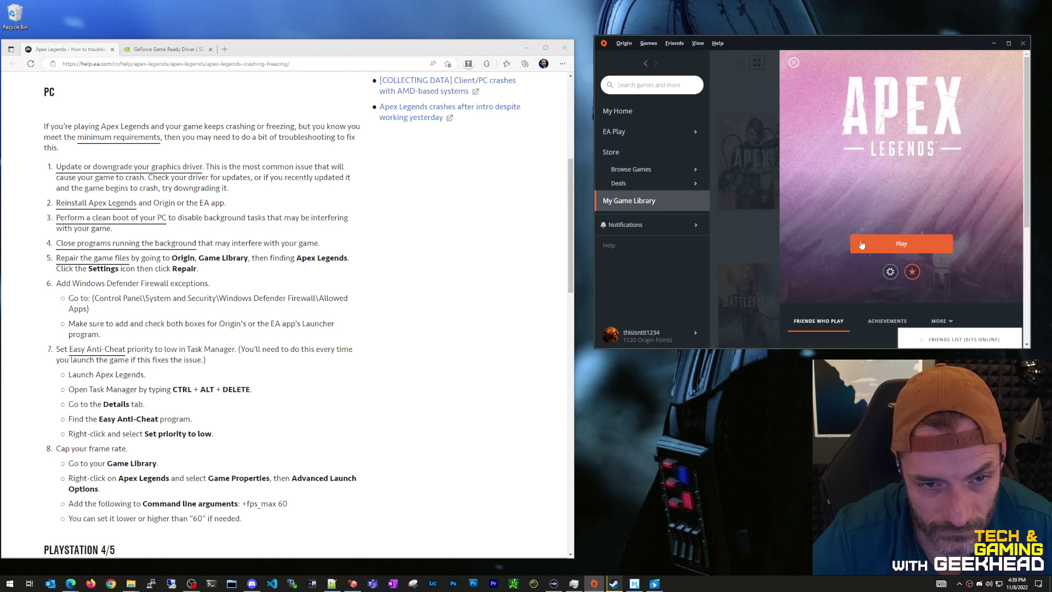
{"action": "left_click", "coordinate": [890, 257]}
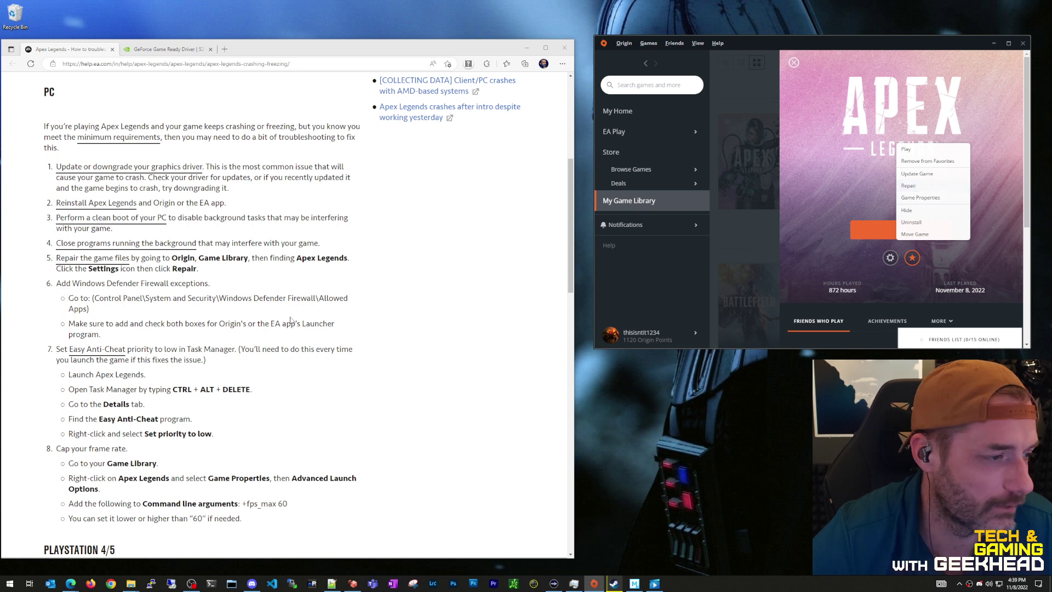
{"action": "left_click_drag", "start_coordinate": [202, 271], "coordinate": [57, 259]}
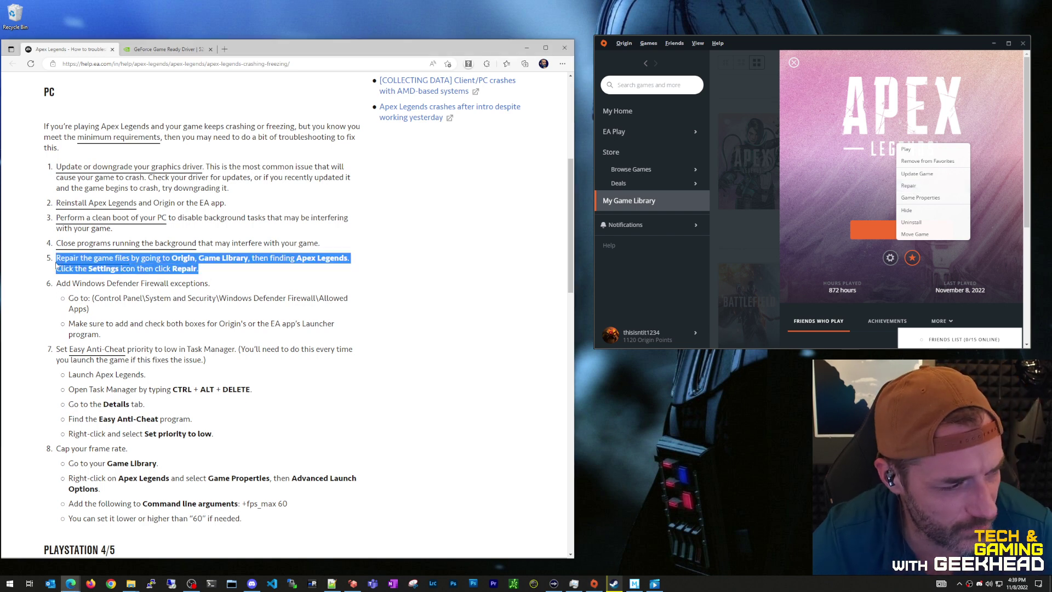
{"action": "left_click_drag", "start_coordinate": [198, 269], "coordinate": [56, 257]}
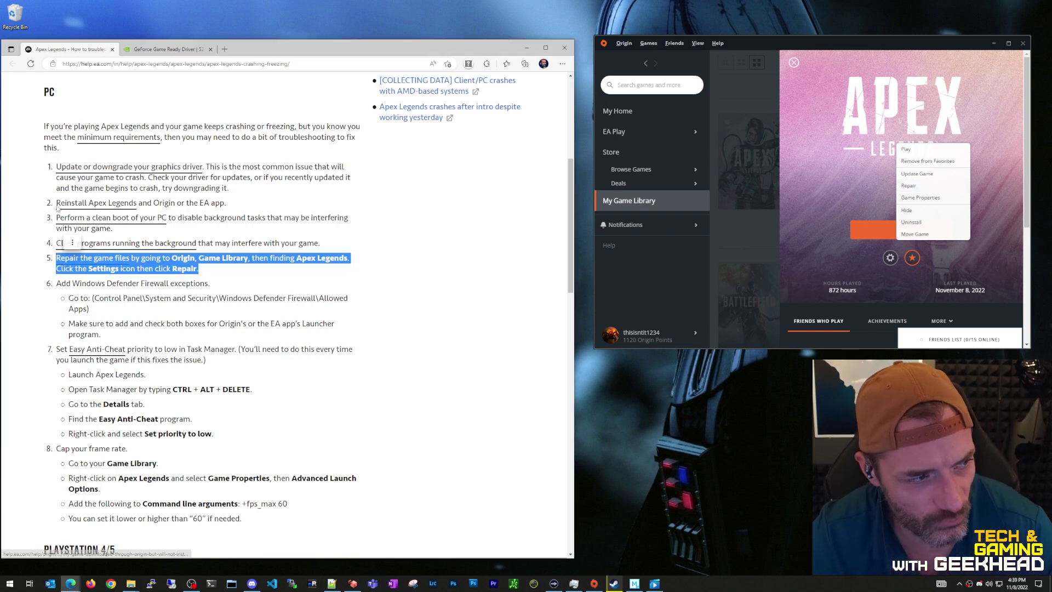
{"action": "left_click_drag", "start_coordinate": [56, 203], "coordinate": [225, 202]}
{"action": "left_click_drag", "start_coordinate": [214, 270], "coordinate": [61, 258]}
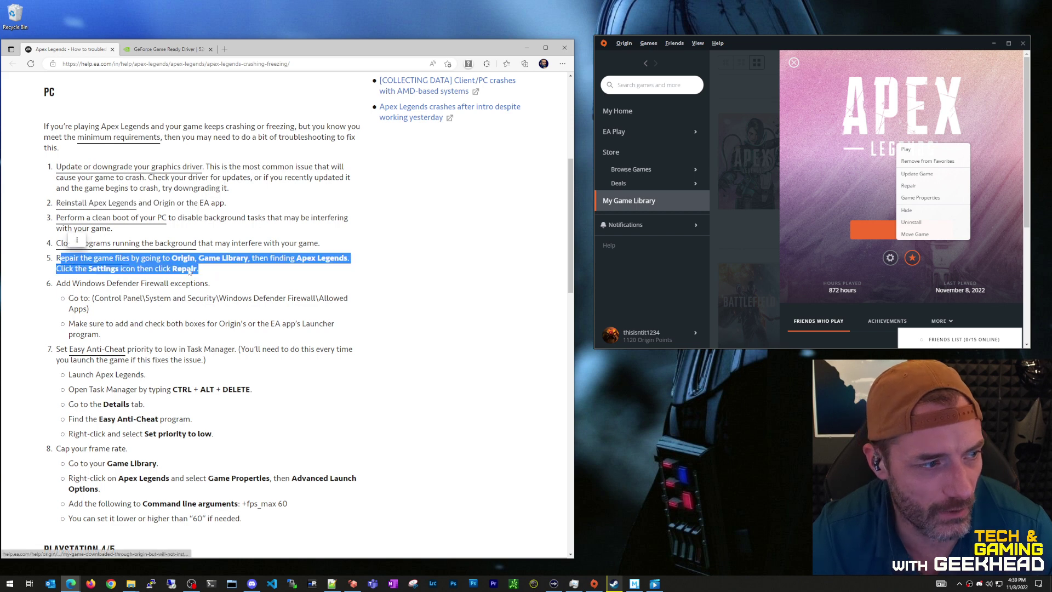
{"action": "left_click_drag", "start_coordinate": [213, 269], "coordinate": [56, 257]}
{"action": "left_click_drag", "start_coordinate": [240, 201], "coordinate": [50, 205]}
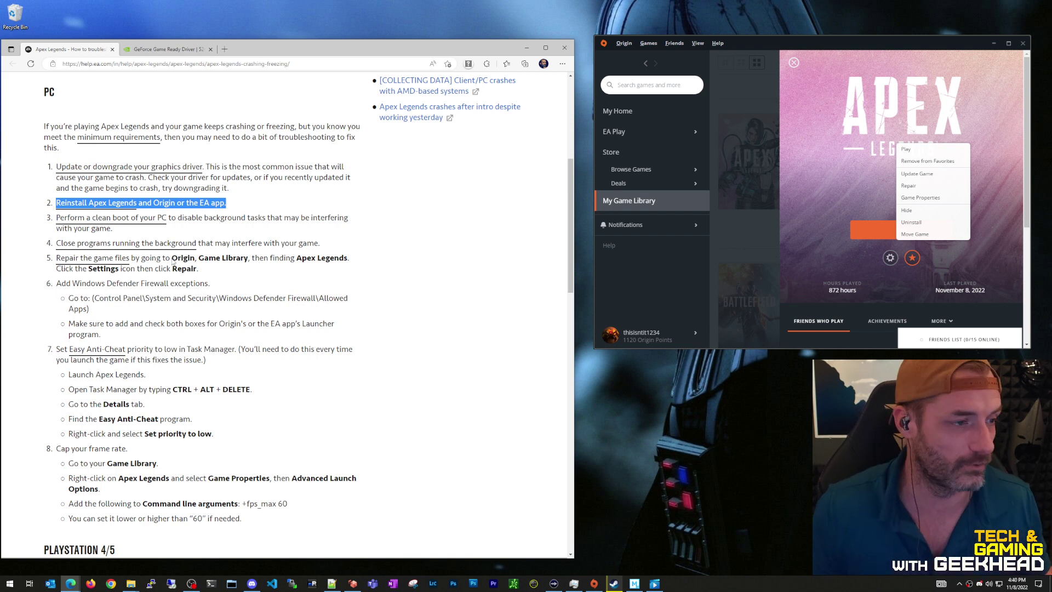
{"action": "left_click", "coordinate": [152, 284]}
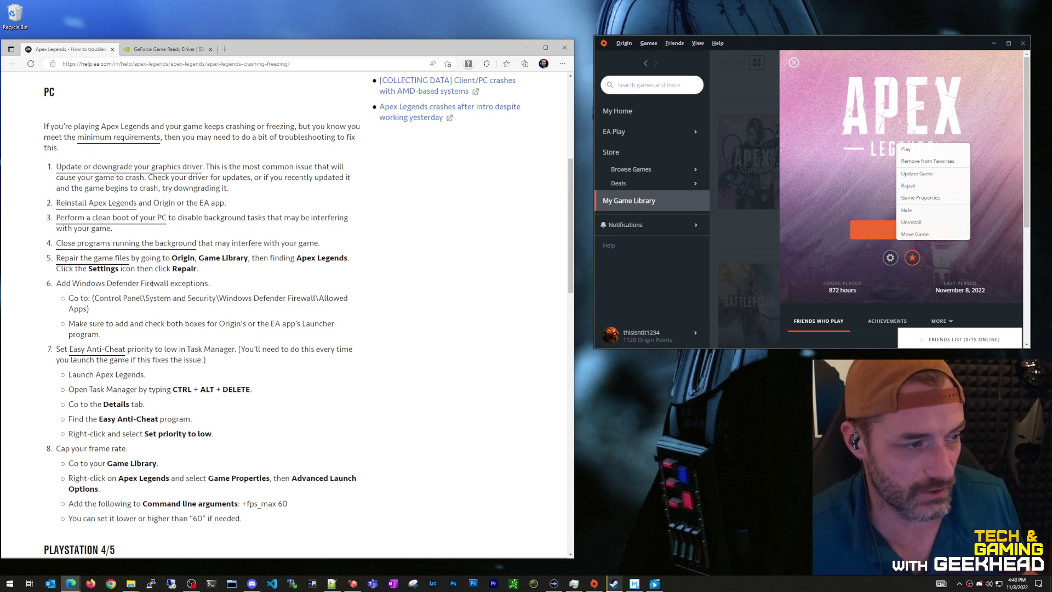
{"action": "left_click_drag", "start_coordinate": [199, 271], "coordinate": [145, 270]}
{"action": "left_click_drag", "start_coordinate": [225, 203], "coordinate": [125, 202]}
{"action": "left_click", "coordinate": [388, 256]}
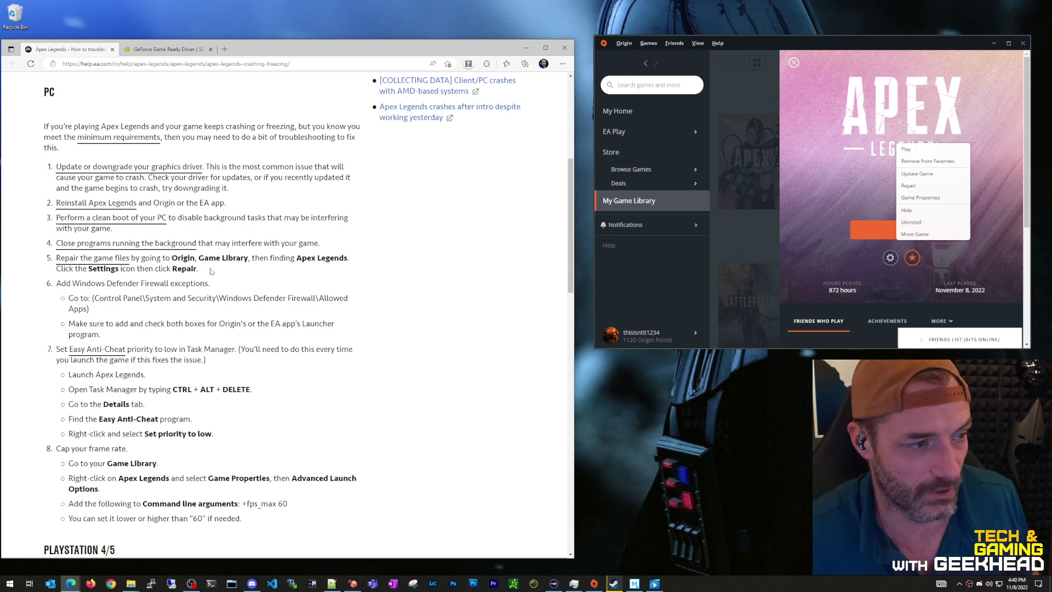
{"action": "left_click_drag", "start_coordinate": [211, 271], "coordinate": [37, 262]}
{"action": "left_click_drag", "start_coordinate": [230, 206], "coordinate": [56, 204]}
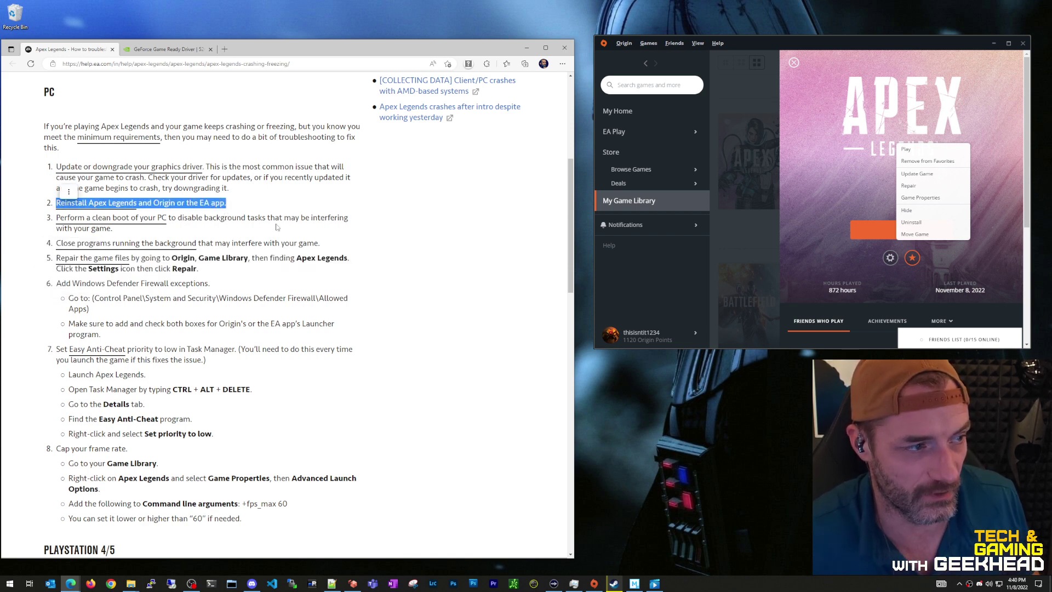
{"action": "left_click", "coordinate": [384, 227]}
- Choose Uninstall for Apex Legends and confirm with Yes
{"action": "left_click", "coordinate": [911, 221]}
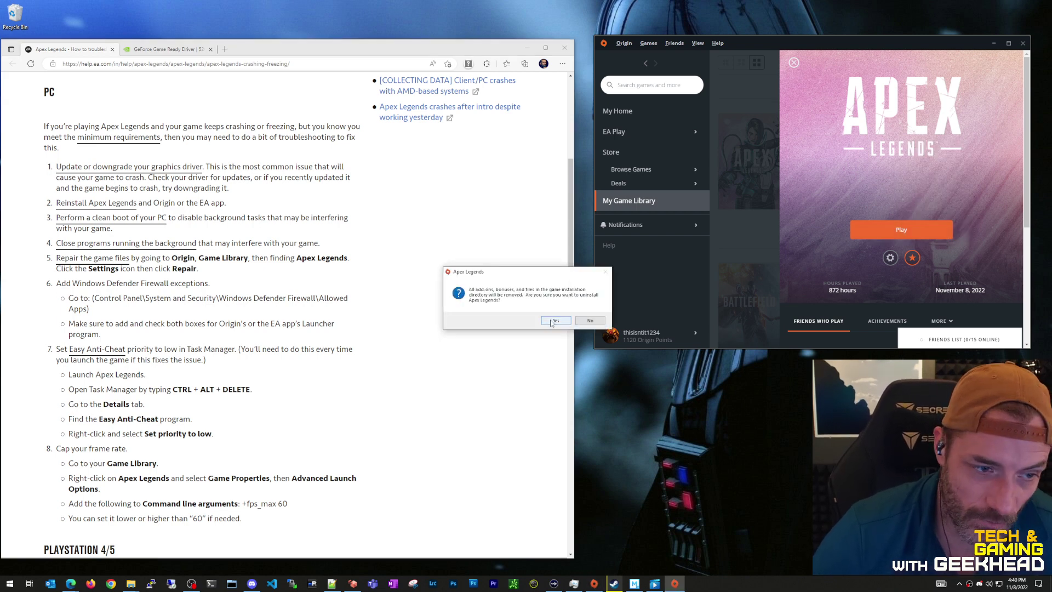
{"action": "left_click", "coordinate": [556, 320]}
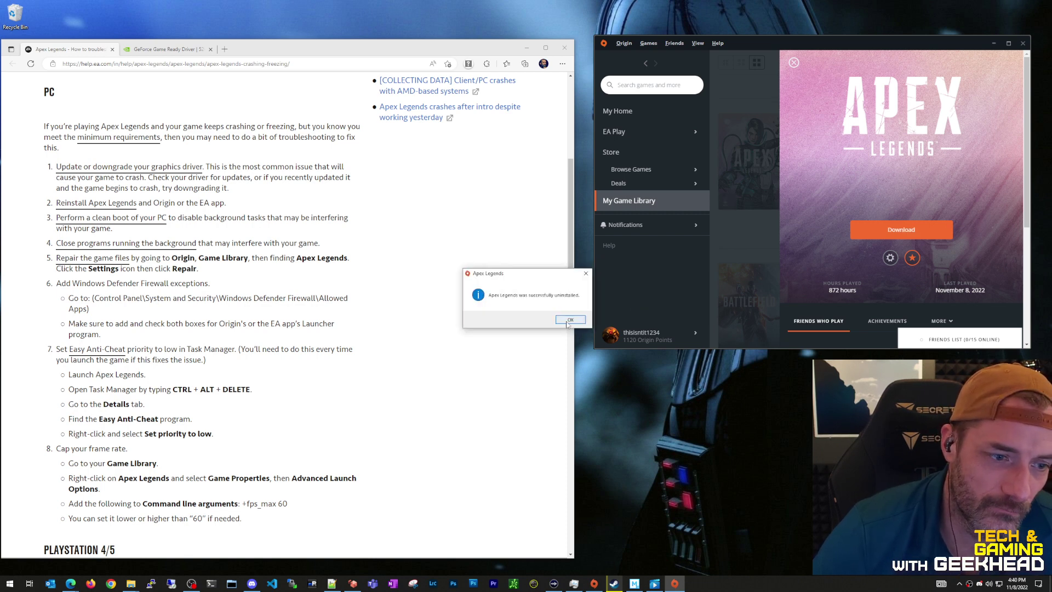
- Dismiss the uninstall notice and choose Locate Game to browse Program Files (x86)\Origin Games
{"action": "left_click", "coordinate": [571, 319]}
{"action": "left_click", "coordinate": [891, 257]}
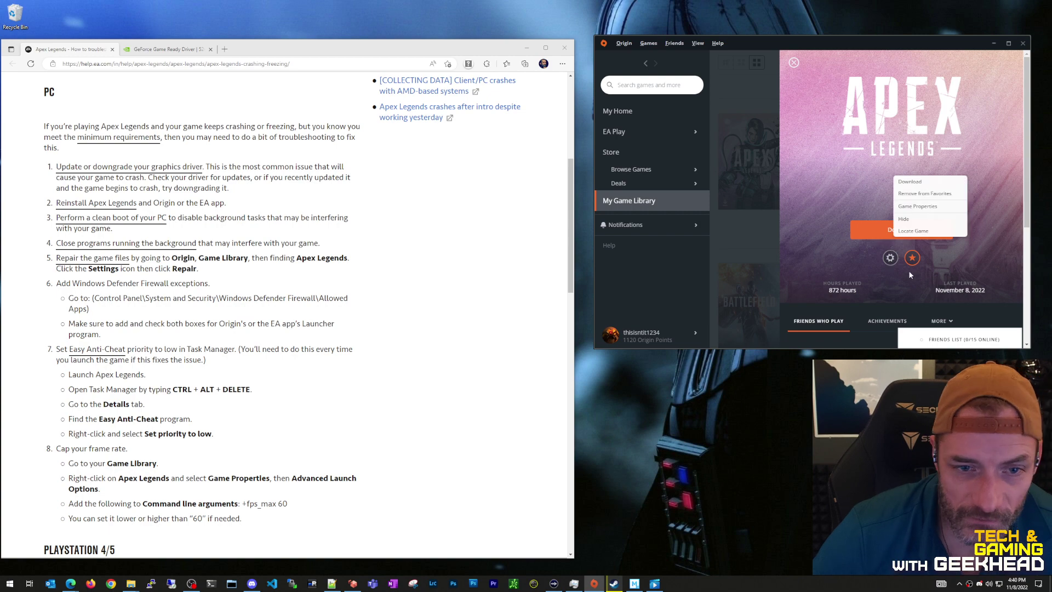
{"action": "left_click", "coordinate": [924, 232]}
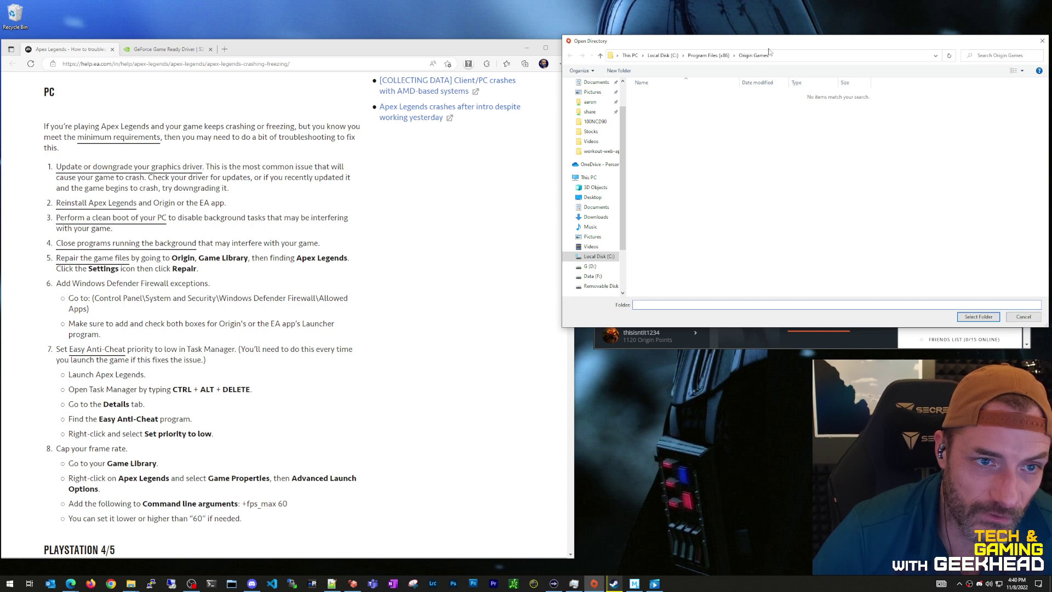
{"action": "left_click_drag", "start_coordinate": [779, 42], "coordinate": [721, 72]}
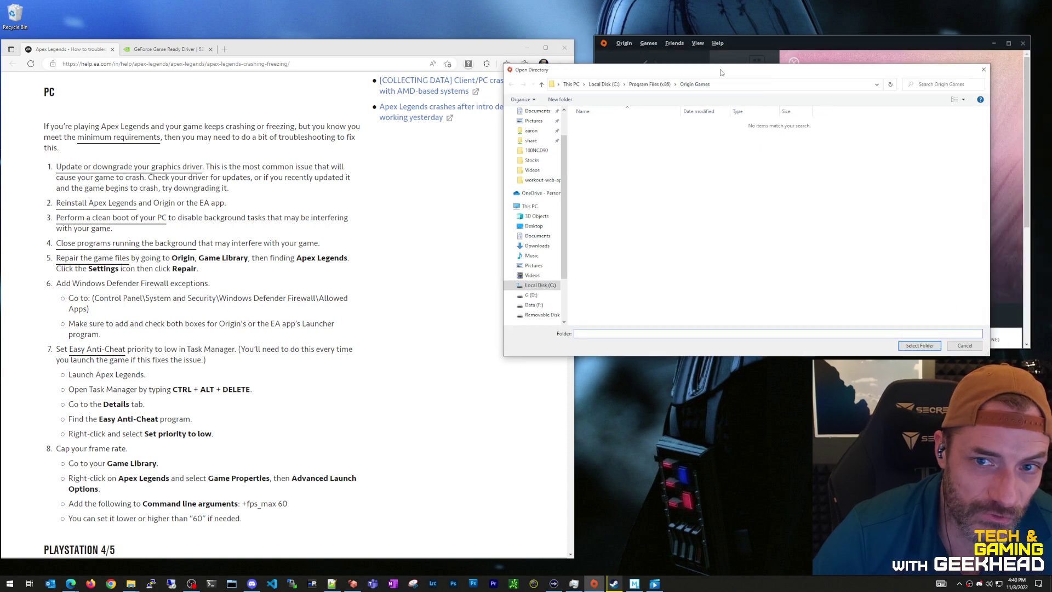
- Cancel locating, keep the language and default install folder, accept the EULA, and start the download
{"action": "left_click", "coordinate": [965, 346]}
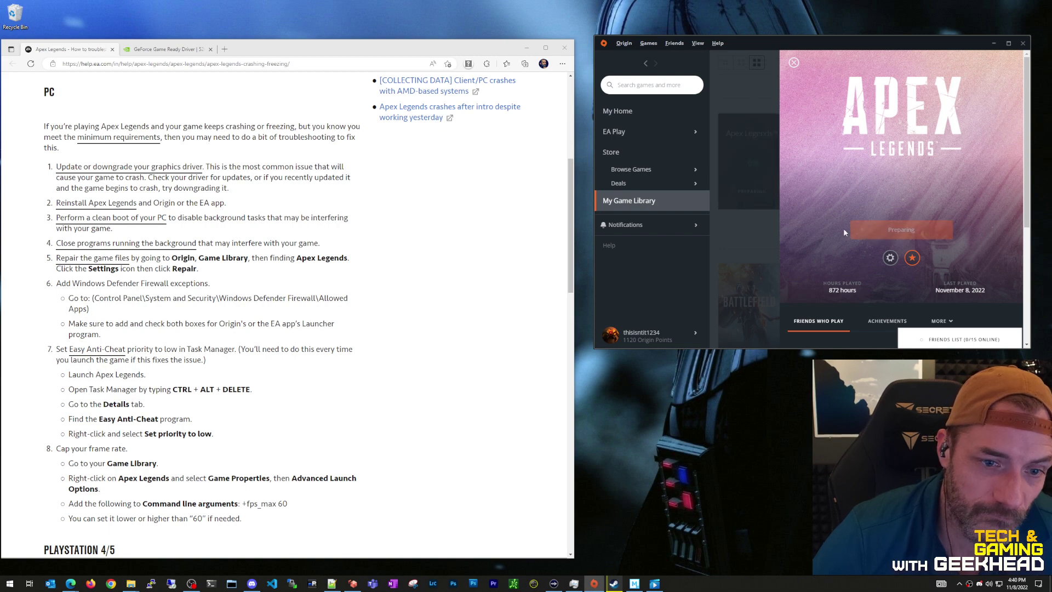
{"action": "left_click", "coordinate": [764, 173]}
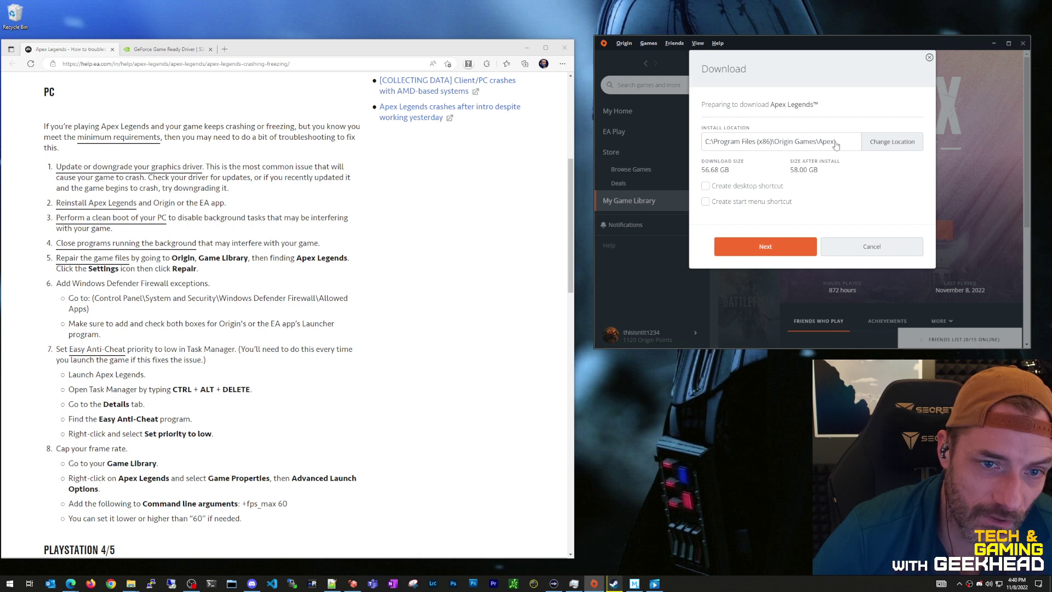
{"action": "left_click", "coordinate": [764, 248]}
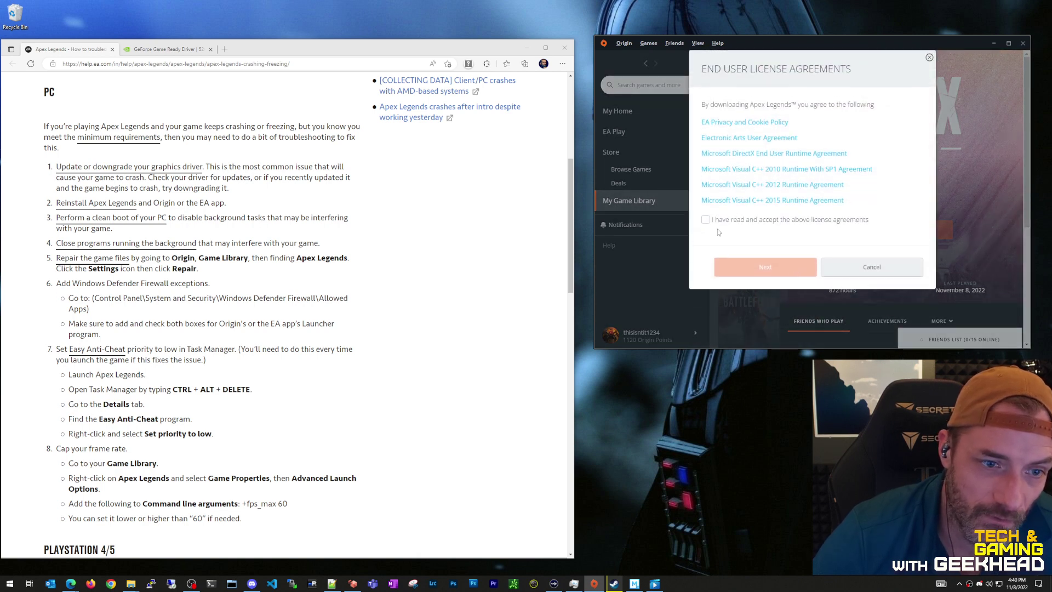
{"action": "left_click", "coordinate": [705, 219]}
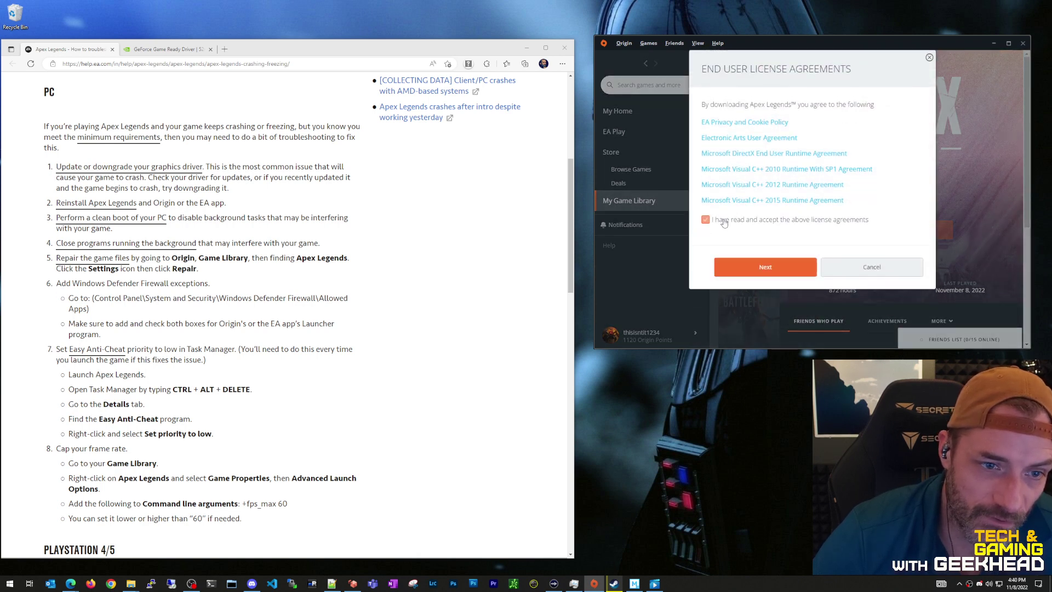
{"action": "left_click", "coordinate": [764, 270]}
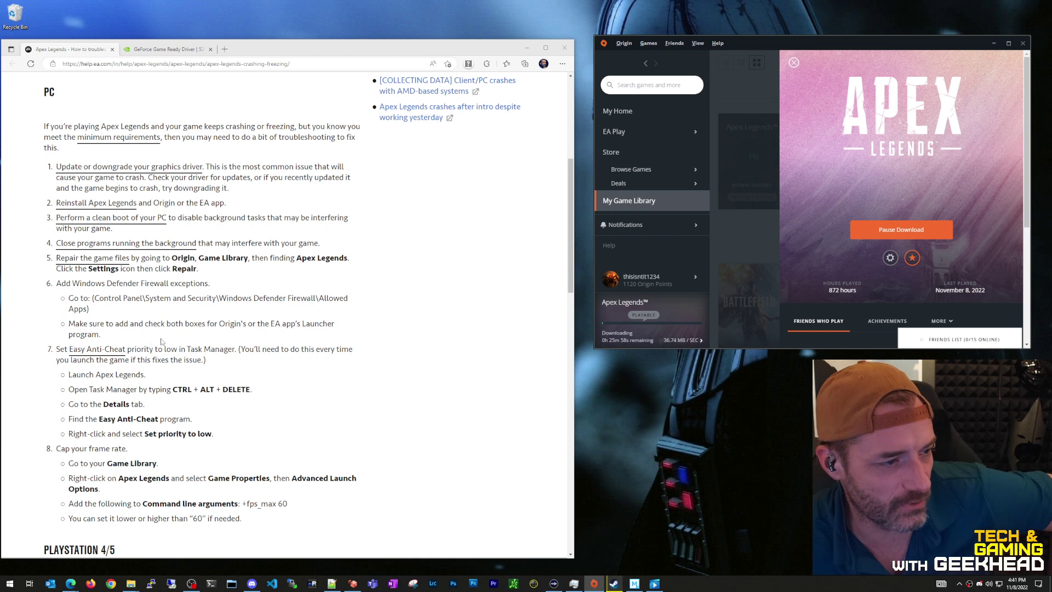
{"action": "left_click_drag", "start_coordinate": [158, 349], "coordinate": [224, 352]}
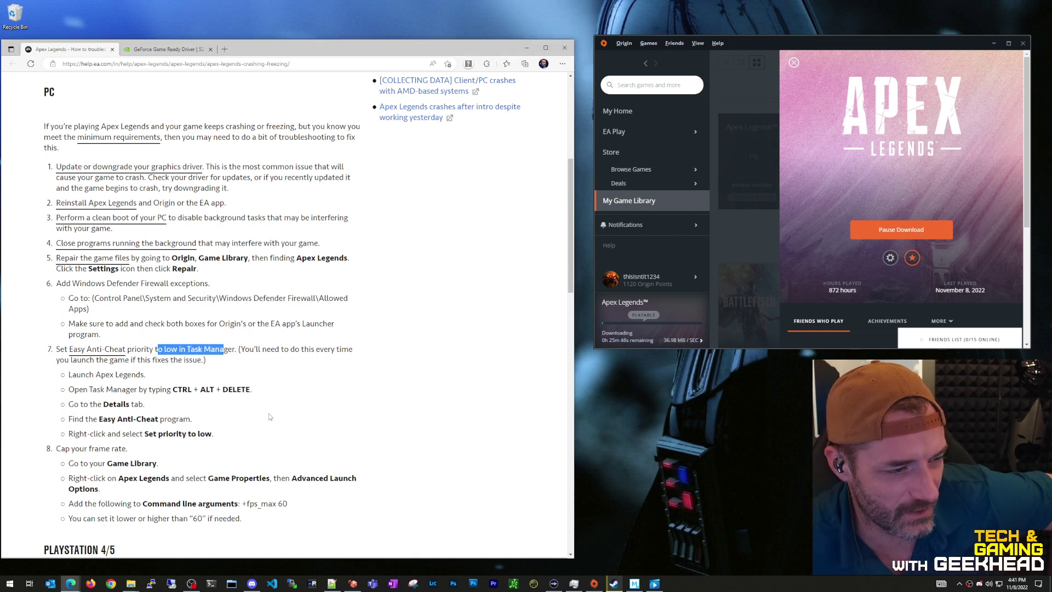
{"action": "left_click_drag", "start_coordinate": [255, 431], "coordinate": [56, 349]}
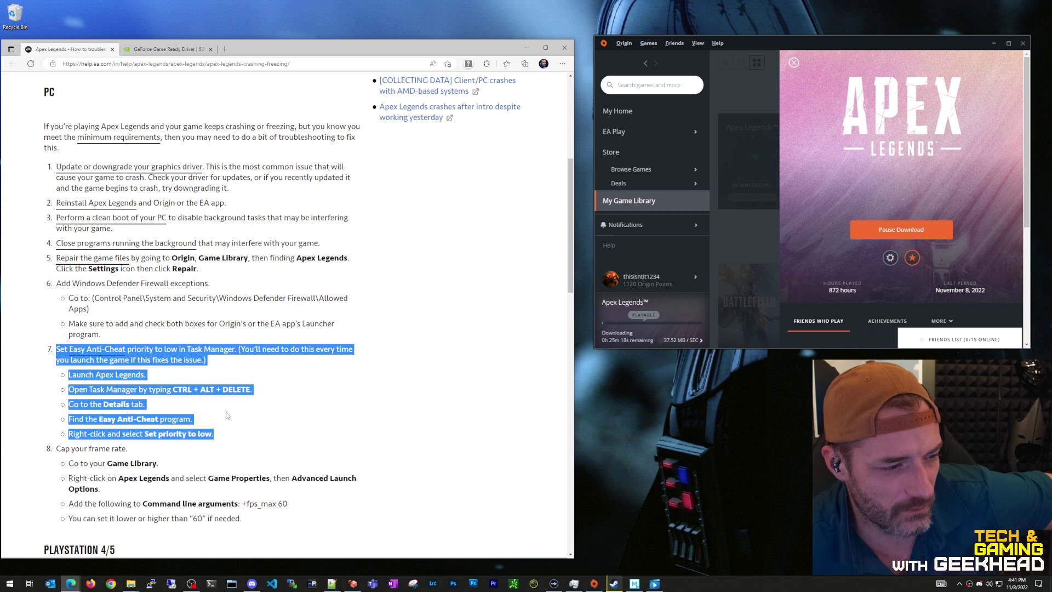
{"action": "left_click_drag", "start_coordinate": [216, 434], "coordinate": [147, 434]}
{"action": "left_click", "coordinate": [223, 439]}
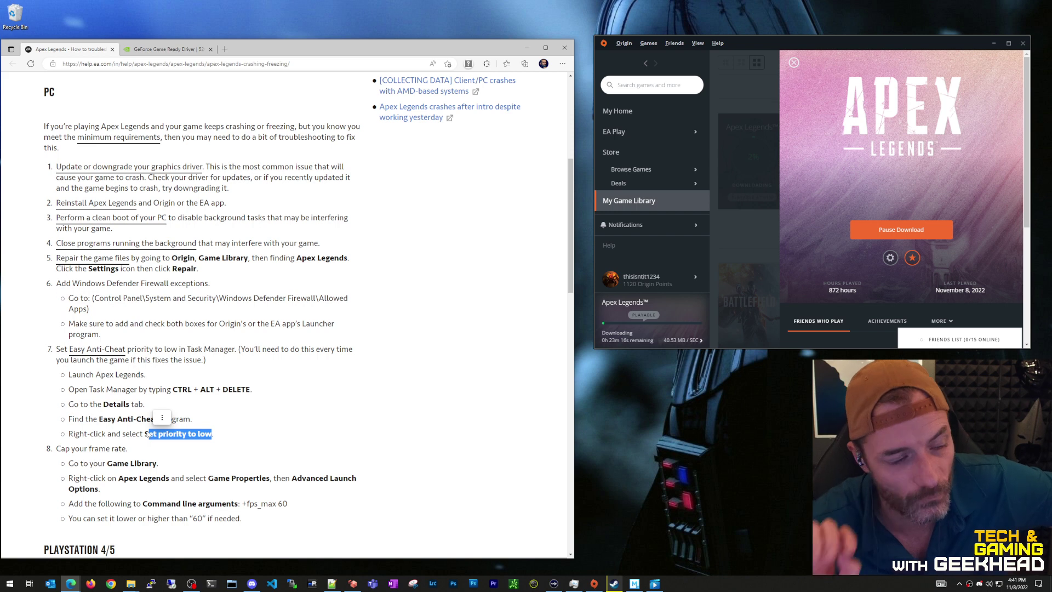
{"action": "double_click", "coordinate": [149, 434]}
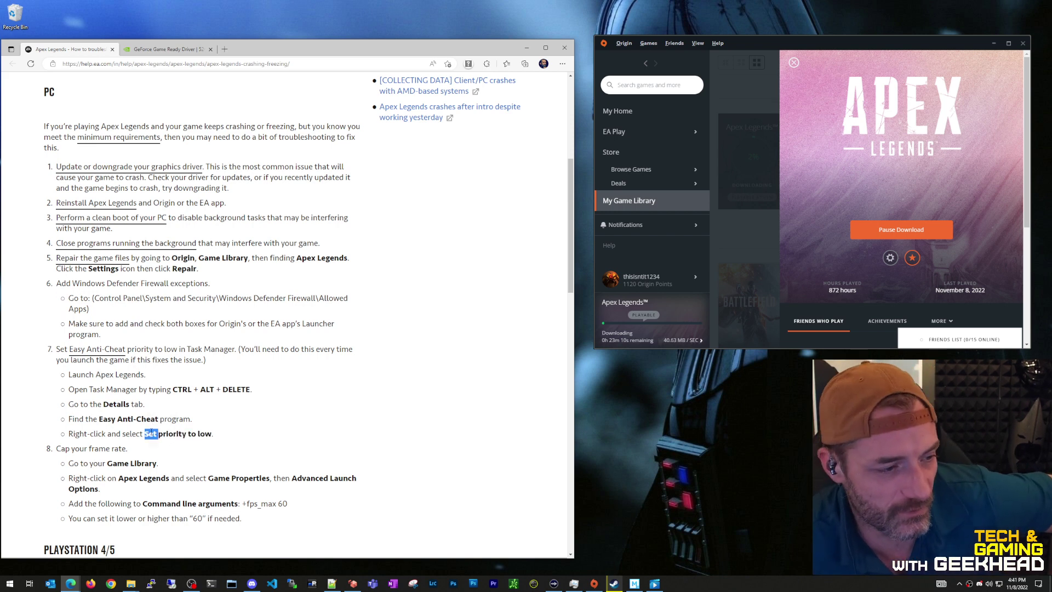
{"action": "mouse_move", "coordinate": [150, 434]}
{"action": "left_mouse_down"}
{"action": "mouse_move", "coordinate": [219, 436]}
{"action": "mouse_move", "coordinate": [145, 434]}
{"action": "left_mouse_up"}
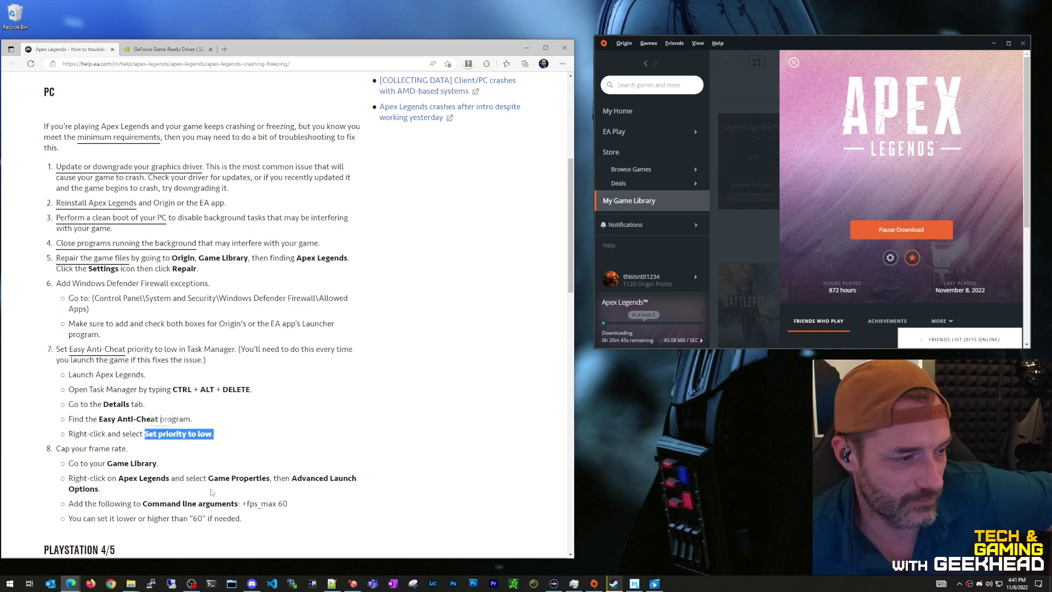
{"action": "left_click", "coordinate": [172, 457]}
{"action": "left_click_drag", "start_coordinate": [57, 448], "coordinate": [276, 527]}
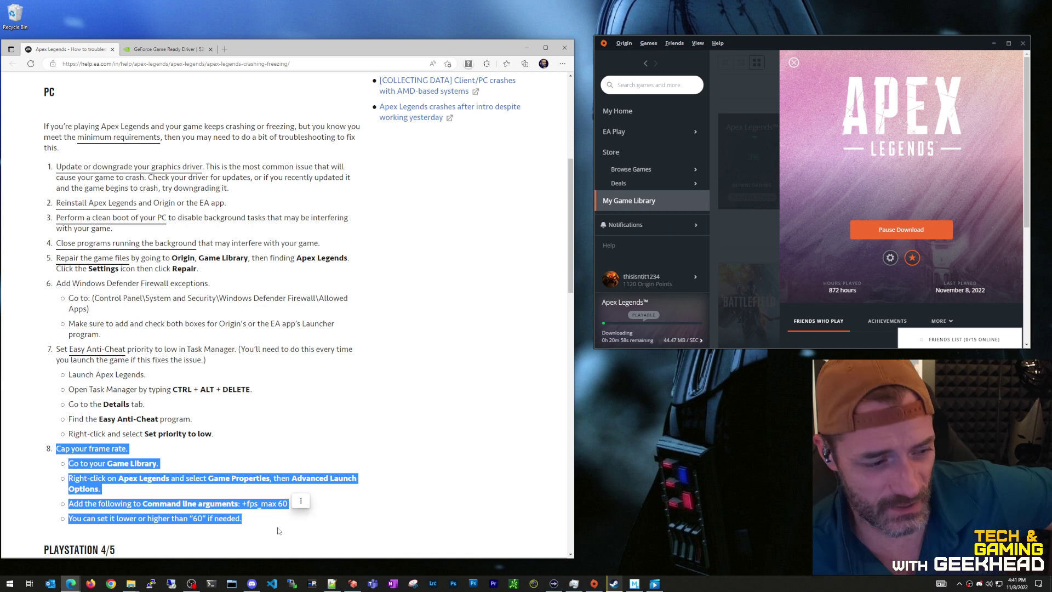
{"action": "left_click", "coordinate": [275, 524]}
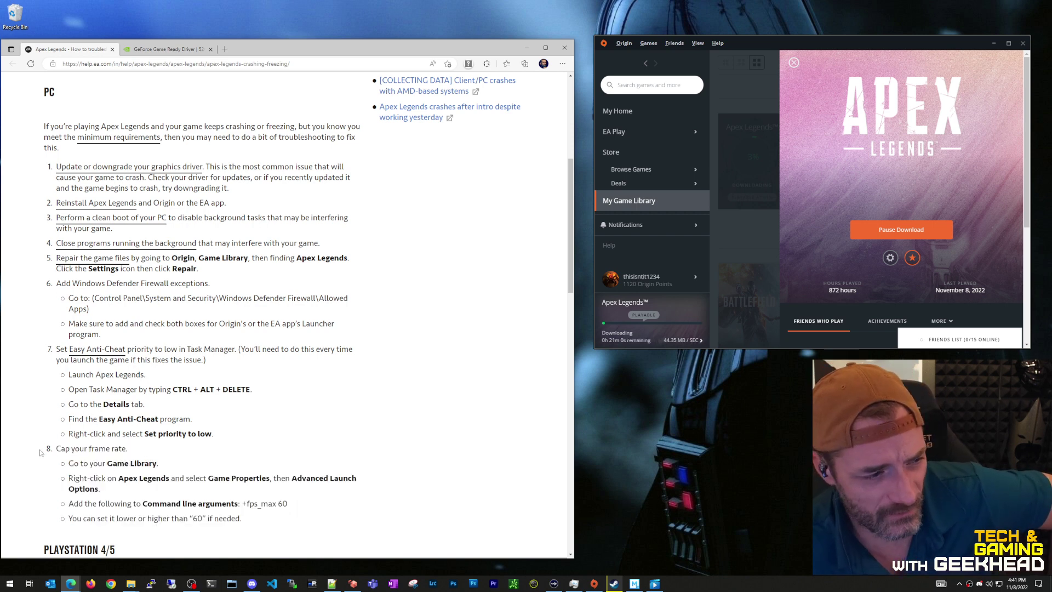
{"action": "left_click_drag", "start_coordinate": [44, 451], "coordinate": [297, 511]}
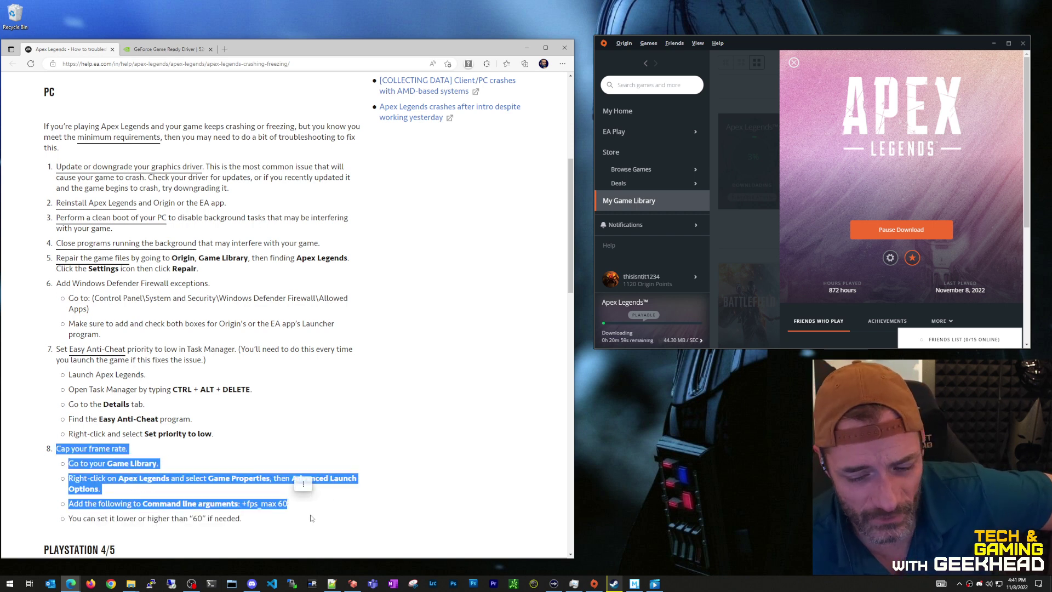
{"action": "left_click", "coordinate": [259, 525]}
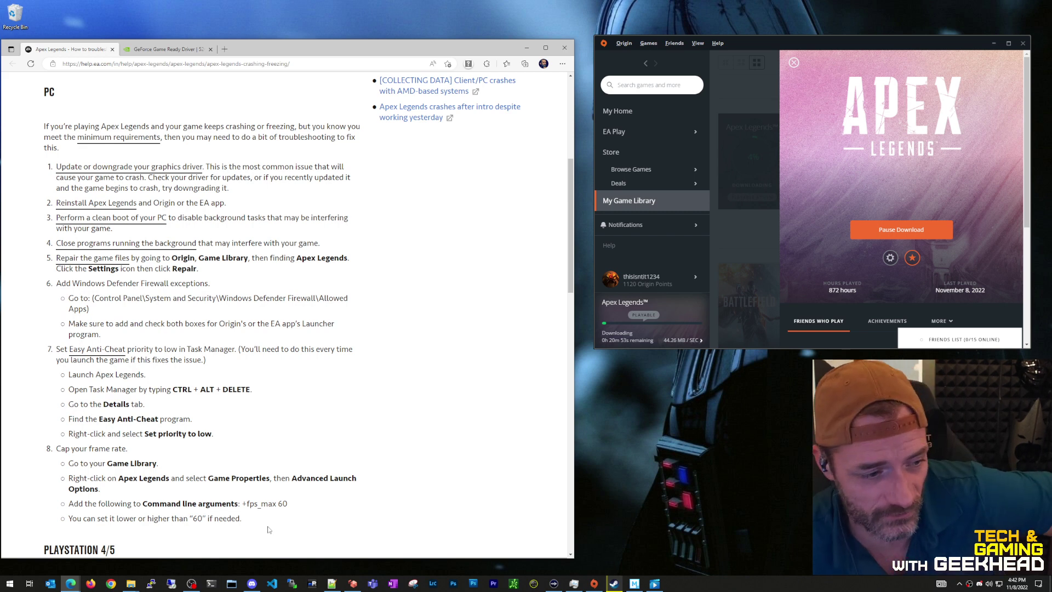
{"action": "mouse_move", "coordinate": [284, 503]}
{"action": "left_mouse_down"}
{"action": "mouse_move", "coordinate": [242, 504]}
{"action": "mouse_move", "coordinate": [278, 504]}
{"action": "left_mouse_up"}
{"action": "left_click", "coordinate": [286, 504]}
{"action": "left_click", "coordinate": [288, 504]}
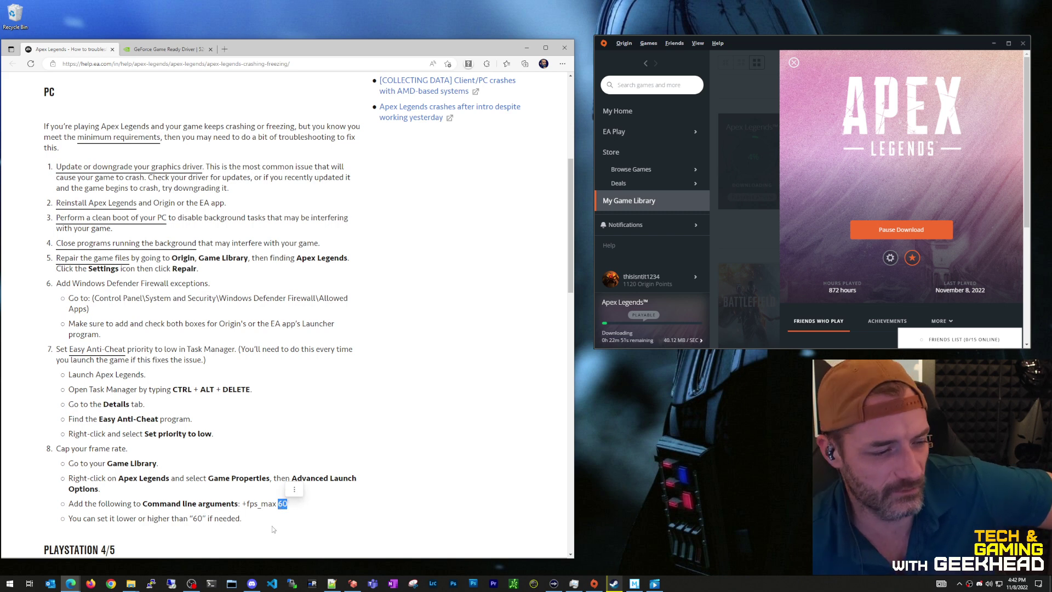
{"action": "left_click_drag", "start_coordinate": [242, 518], "coordinate": [56, 448]}
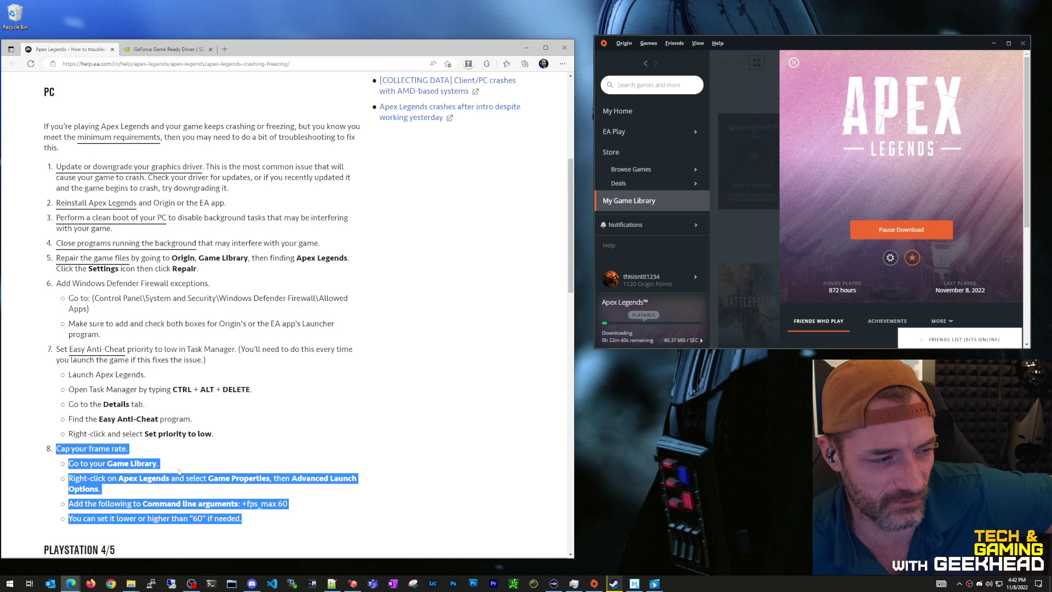
{"action": "left_click", "coordinate": [247, 486]}
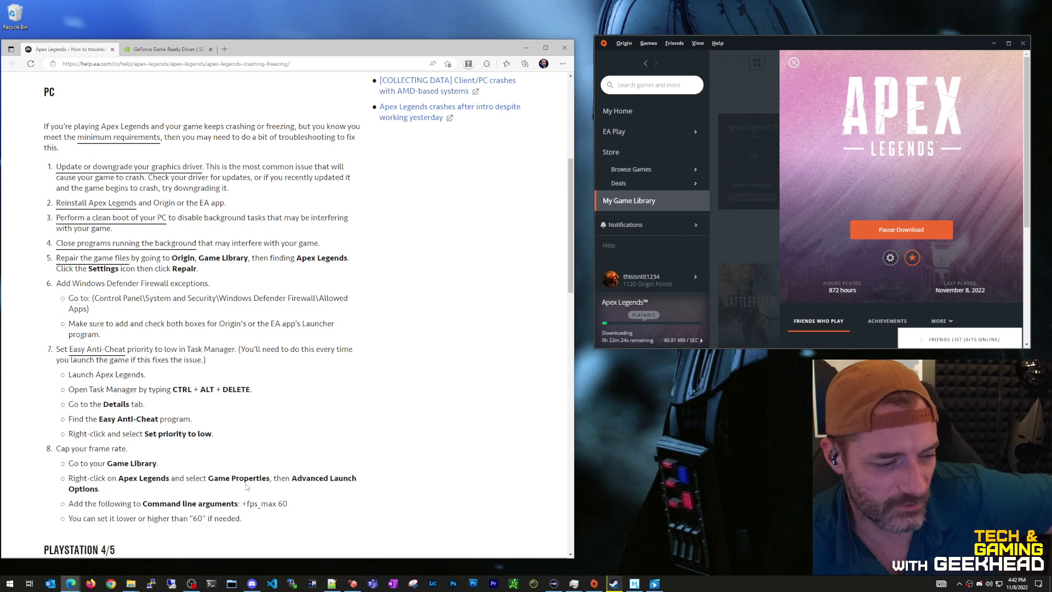
{"action": "left_click_drag", "start_coordinate": [261, 521], "coordinate": [55, 448]}
{"action": "left_click", "coordinate": [246, 457]}
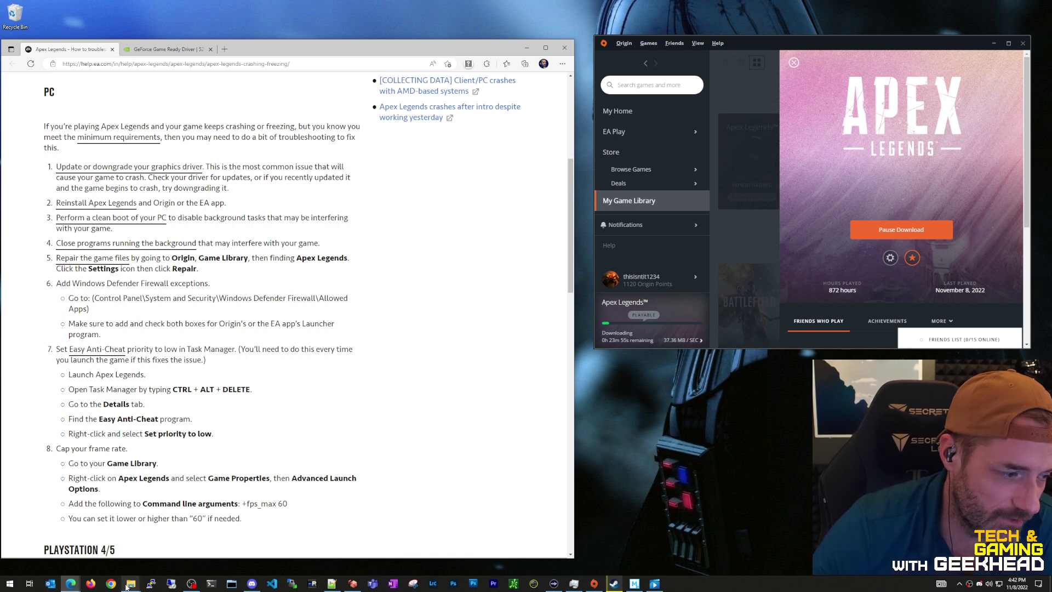
- Bring up the Roaming\Origin Explorer window, then go up to AppData and open Local
{"action": "mouse_move", "coordinate": [130, 583]}
{"action": "left_click", "coordinate": [78, 543]}
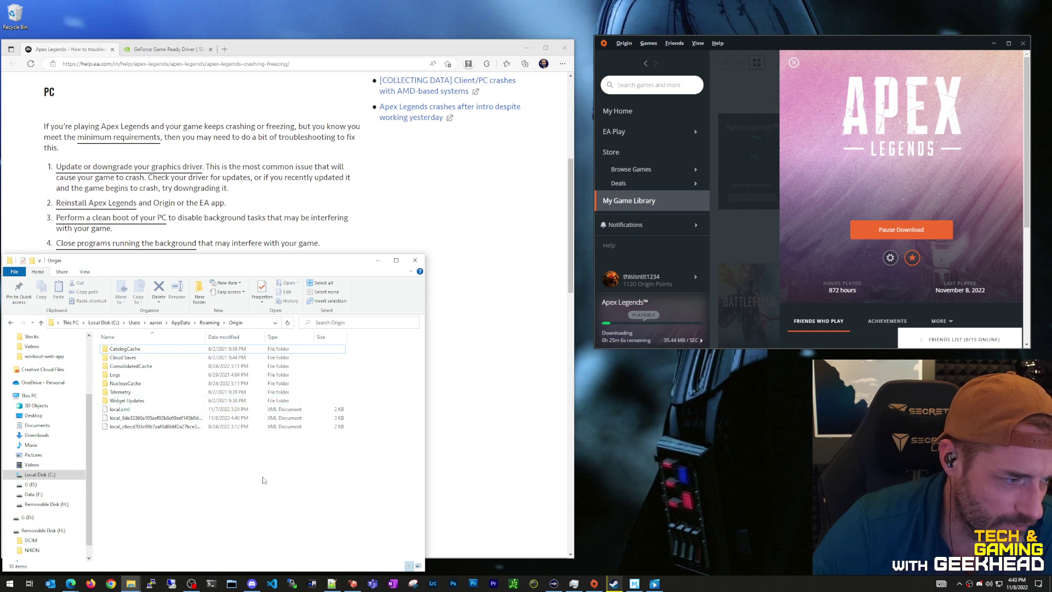
{"action": "left_click", "coordinate": [182, 323]}
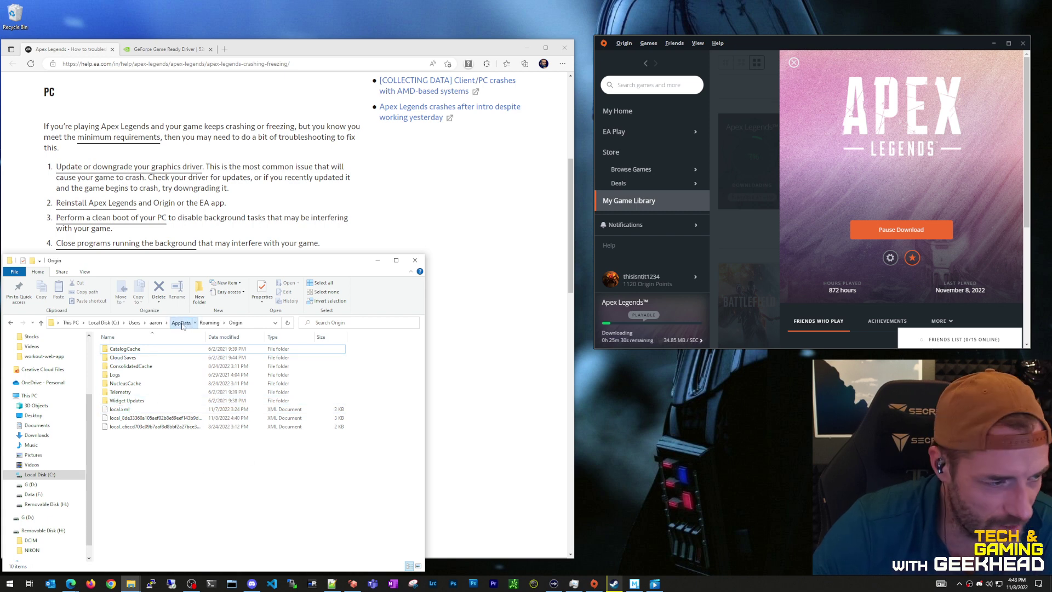
{"action": "double_click", "coordinate": [109, 351]}
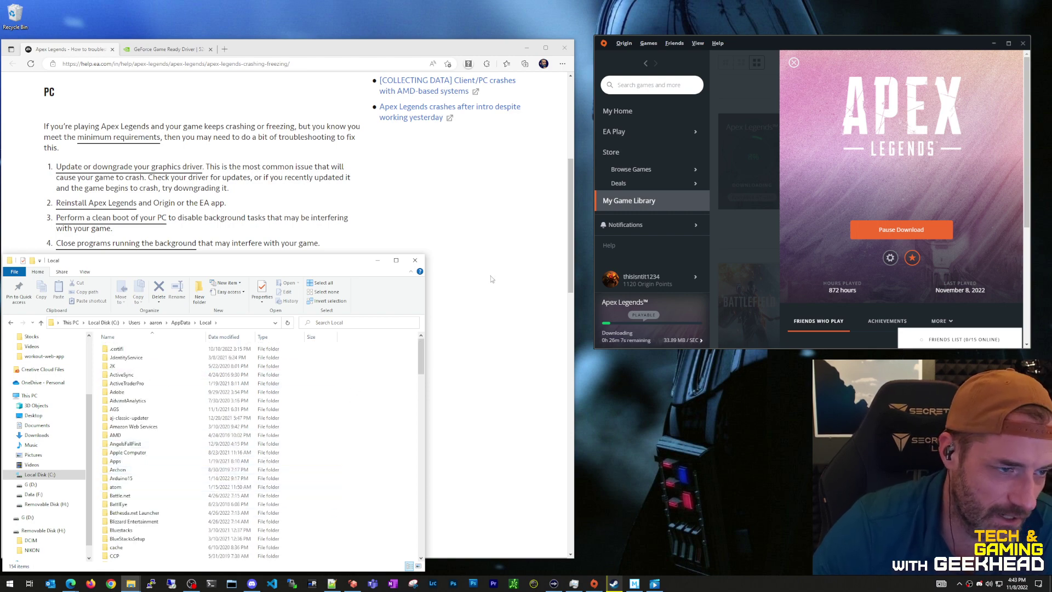
{"action": "left_click", "coordinate": [478, 252]}
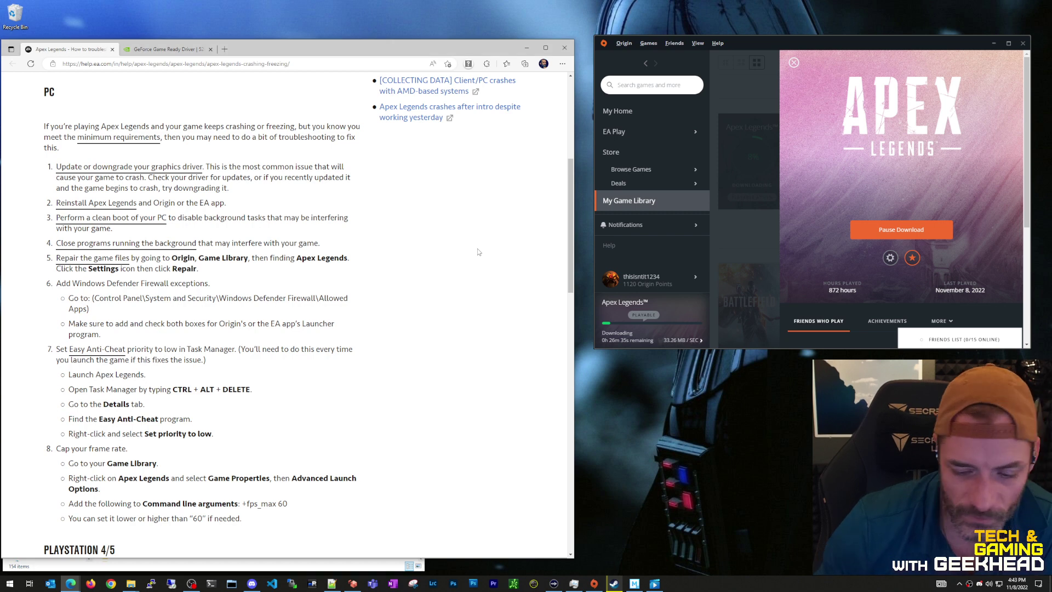